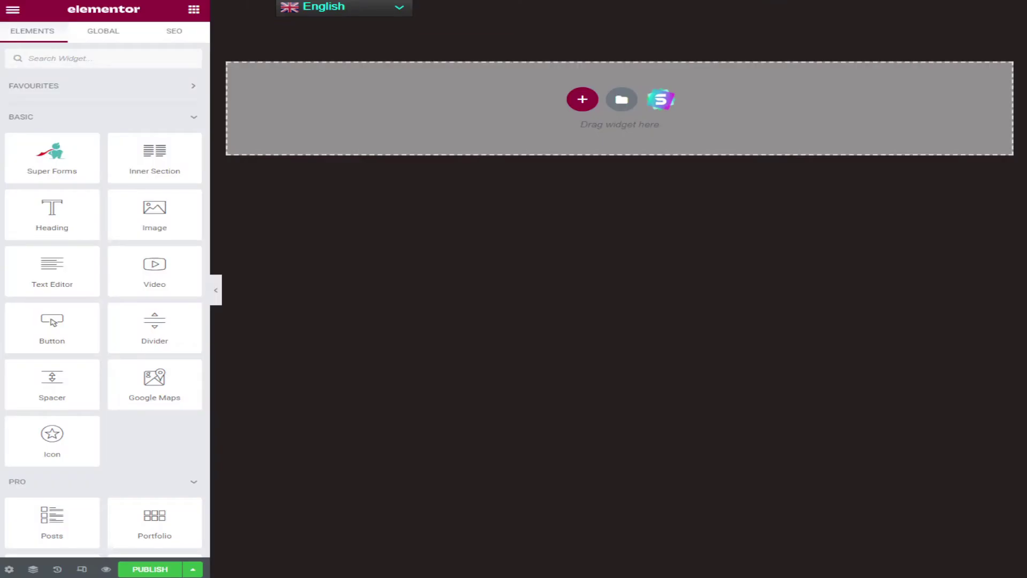
Add a single-column section and expand Custom CSS under its Advanced settings
{"action": "left_click", "coordinate": [583, 100]}
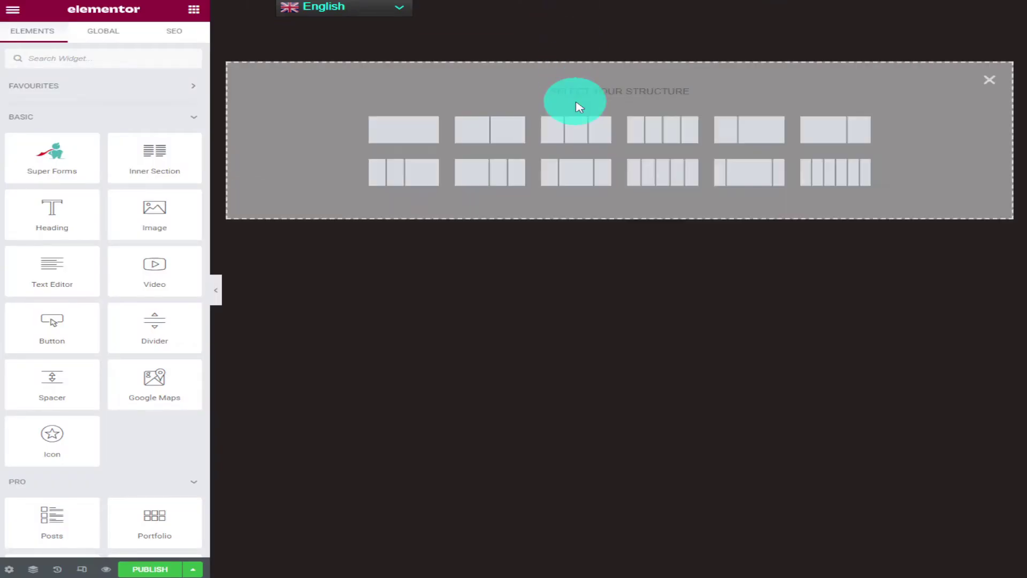
{"action": "left_click", "coordinate": [404, 130]}
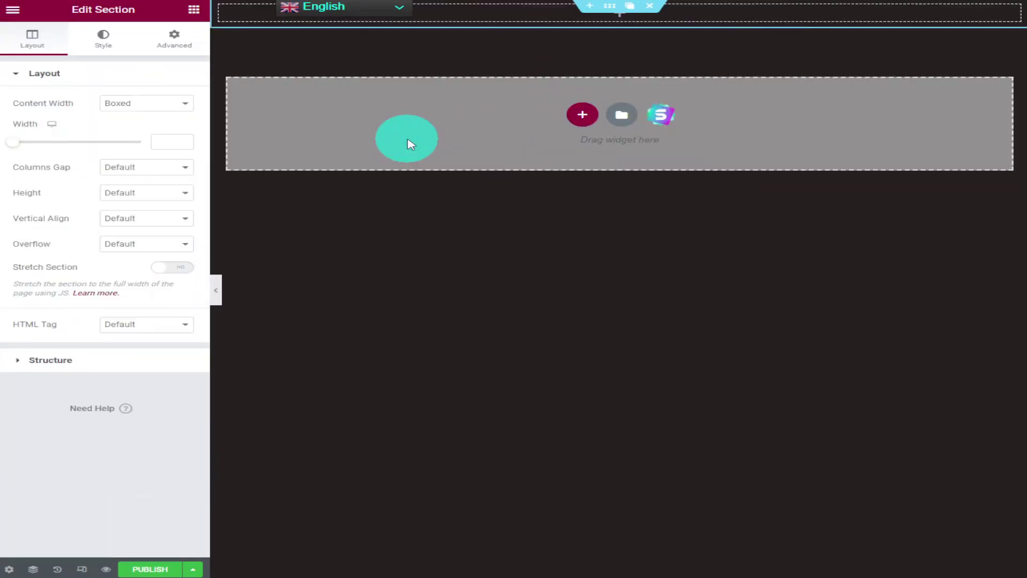
{"action": "left_click", "coordinate": [173, 39]}
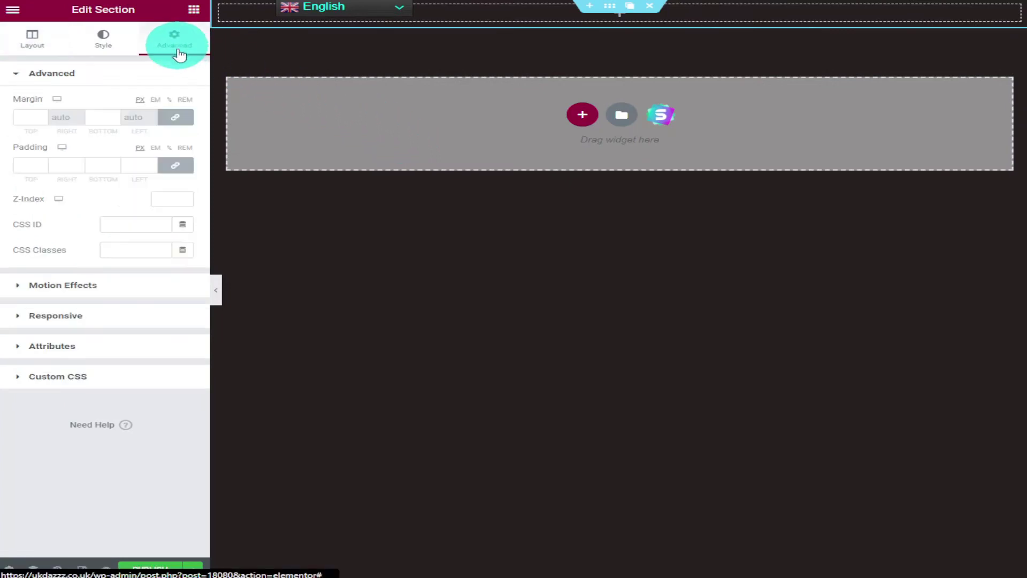
{"action": "left_click", "coordinate": [58, 377]}
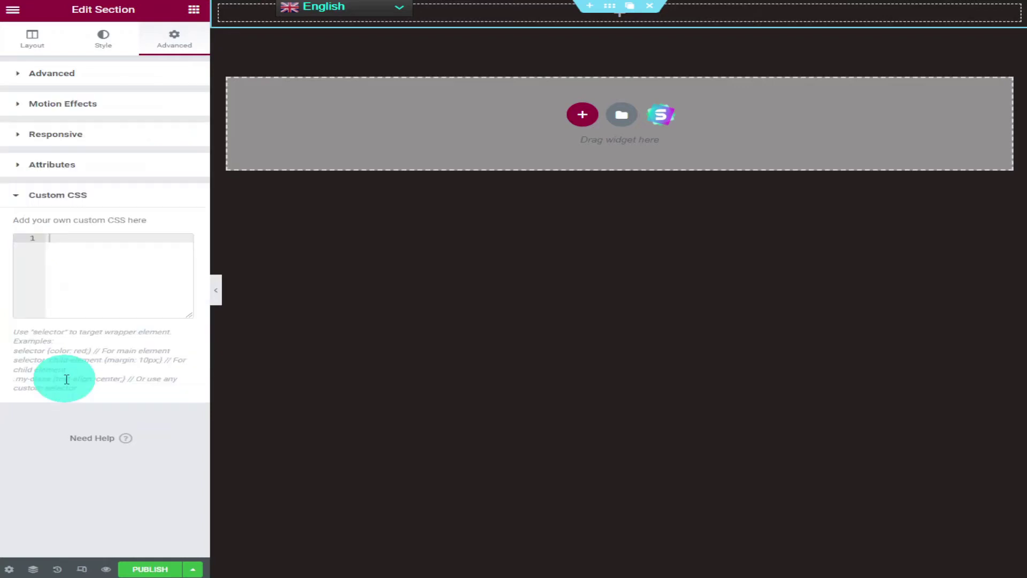
Paste the webkit scrollbar CSS with teal gradient thumb into the section, then preview it
{"action": "right_click", "coordinate": [90, 277]}
{"action": "left_click", "coordinate": [128, 369]}
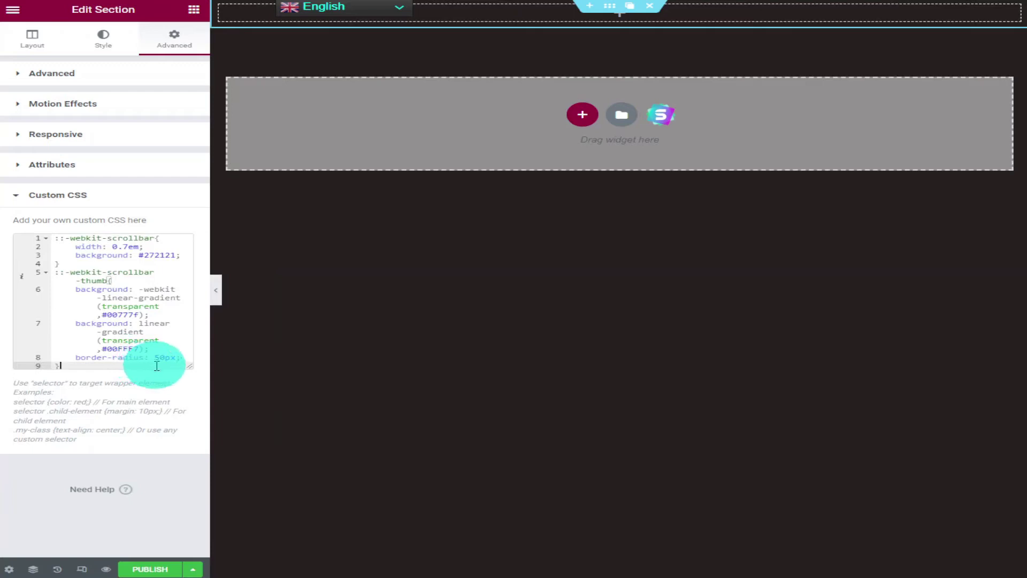
{"action": "left_click", "coordinate": [104, 569]}
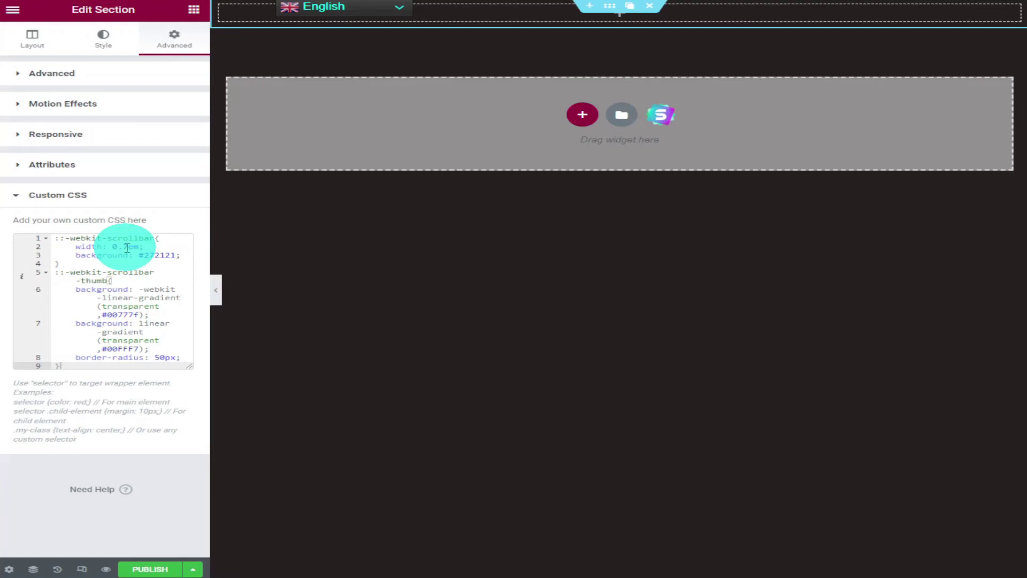
Change the line-2 scrollbar width from 0.7em to 1.7em
{"action": "left_click", "coordinate": [114, 247]}
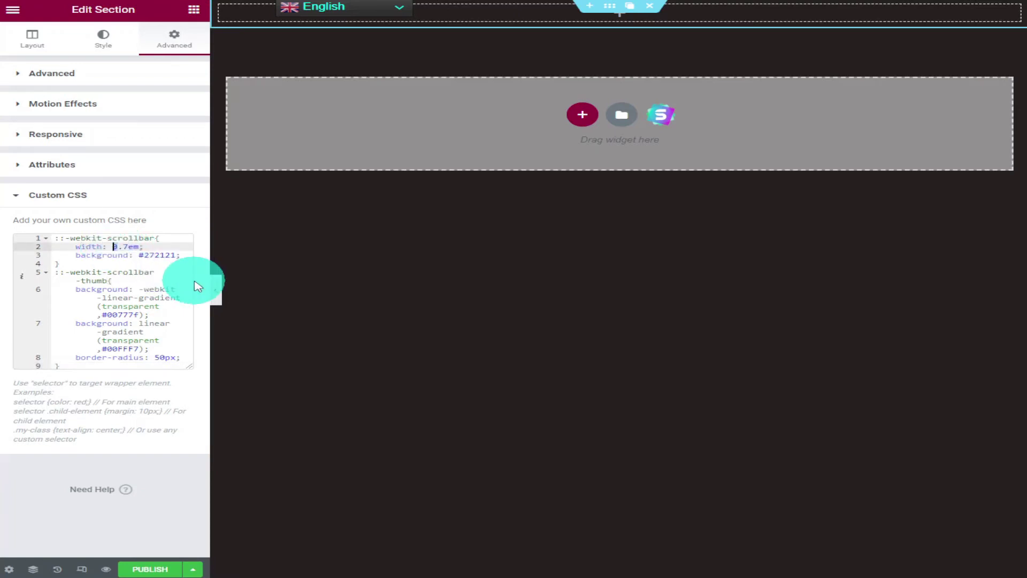
{"action": "type", "text": "1"}
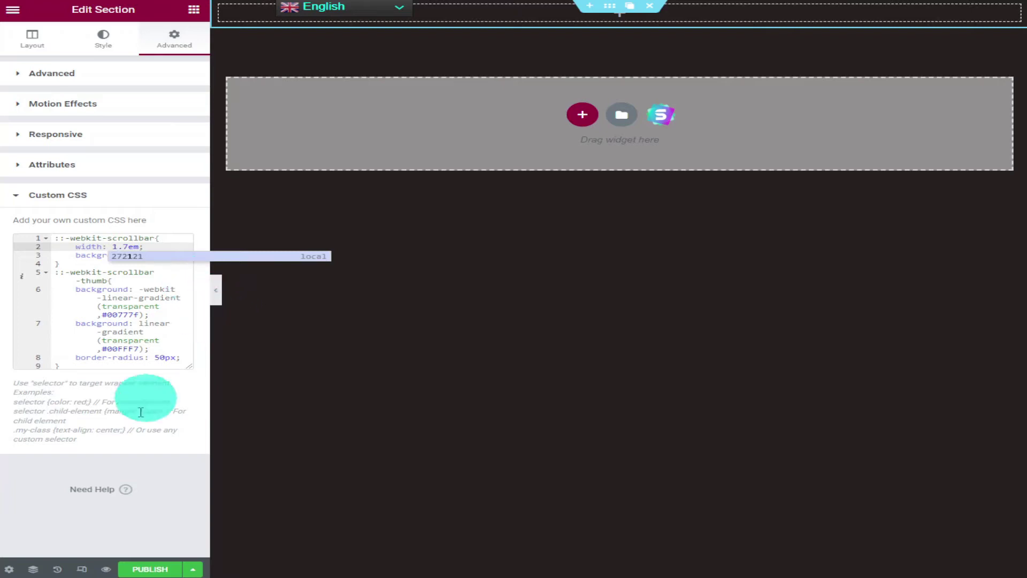
{"action": "key", "text": "Escape"}
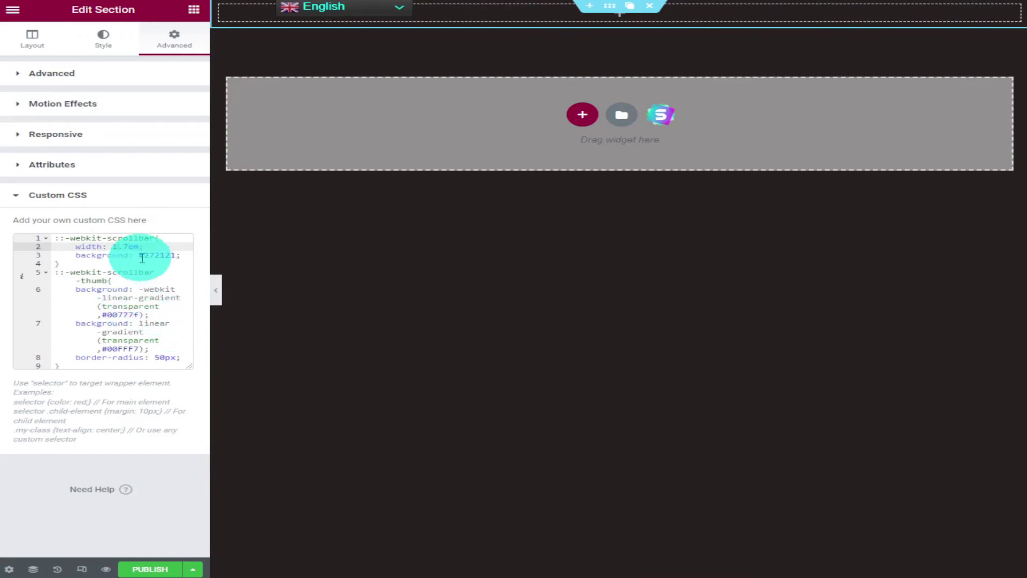
Replace the line-3 scrollbar background #272121 with green
{"action": "left_click", "coordinate": [164, 262]}
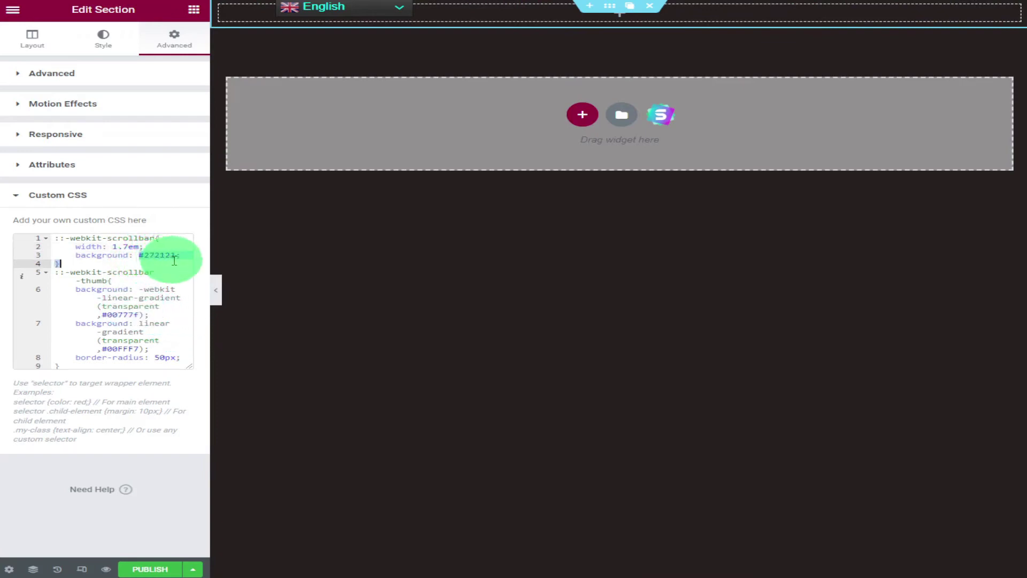
{"action": "left_click", "coordinate": [175, 255]}
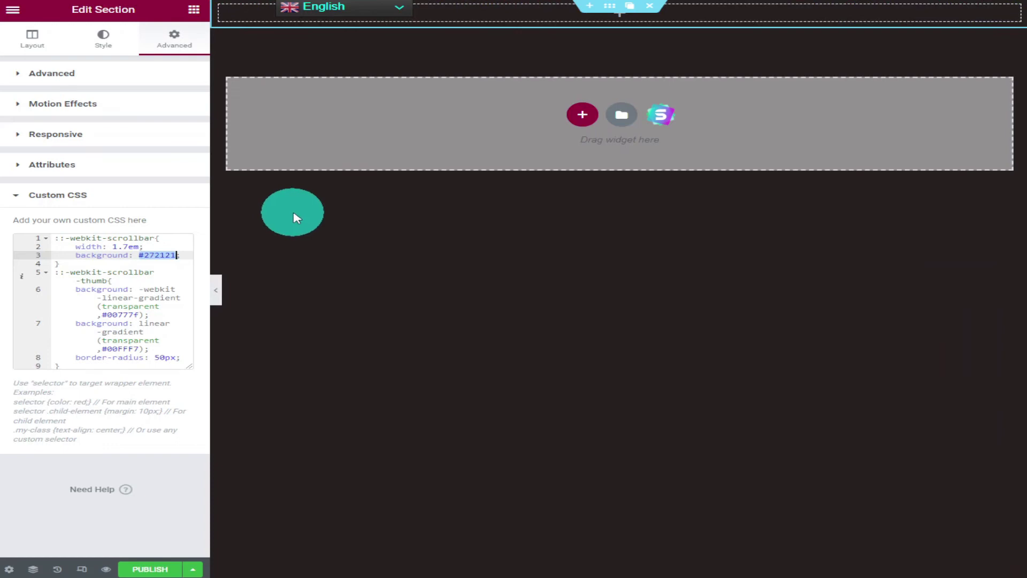
{"action": "type", "text": "green"}
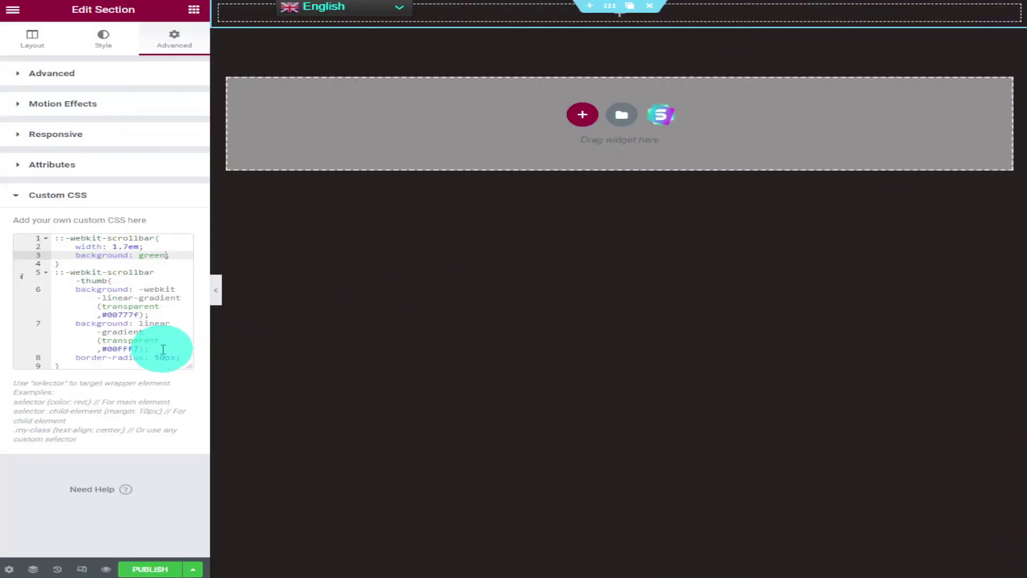
Replace #00FFF7 in the thumb gradient's second line with red
{"action": "left_click", "coordinate": [137, 350]}
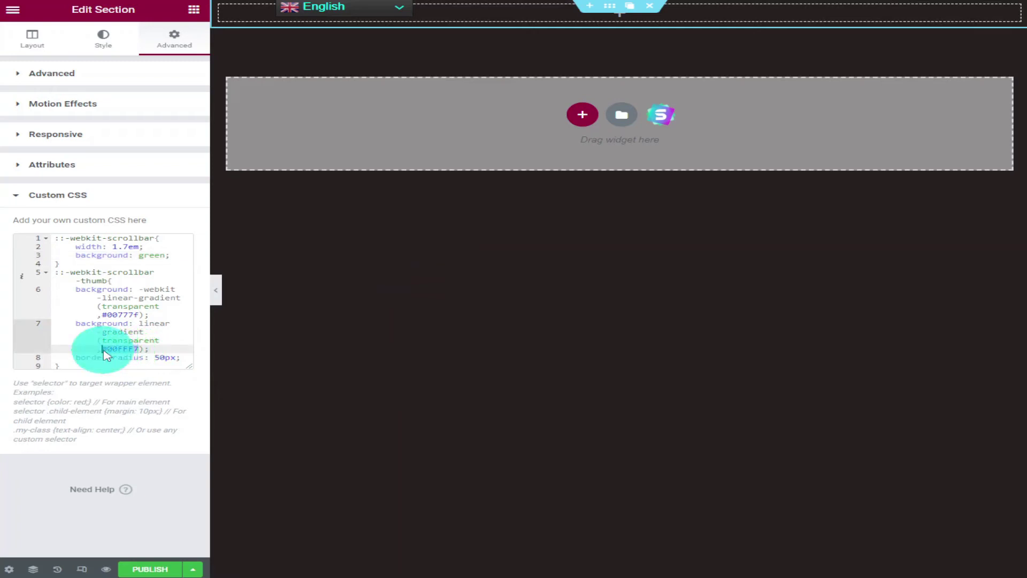
{"action": "double_click", "coordinate": [102, 351]}
{"action": "type", "text": "red"}
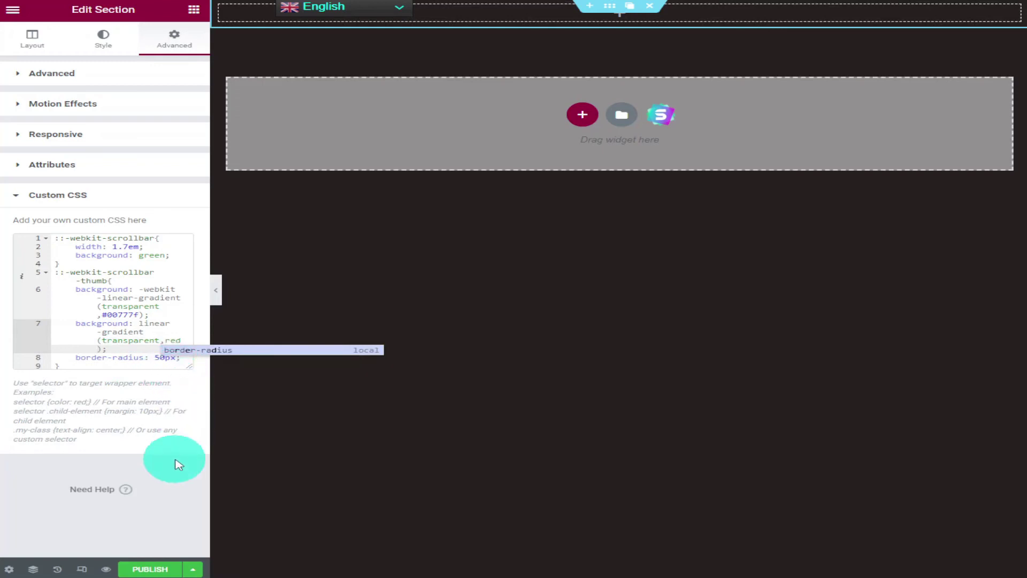
{"action": "left_click", "coordinate": [105, 570]}
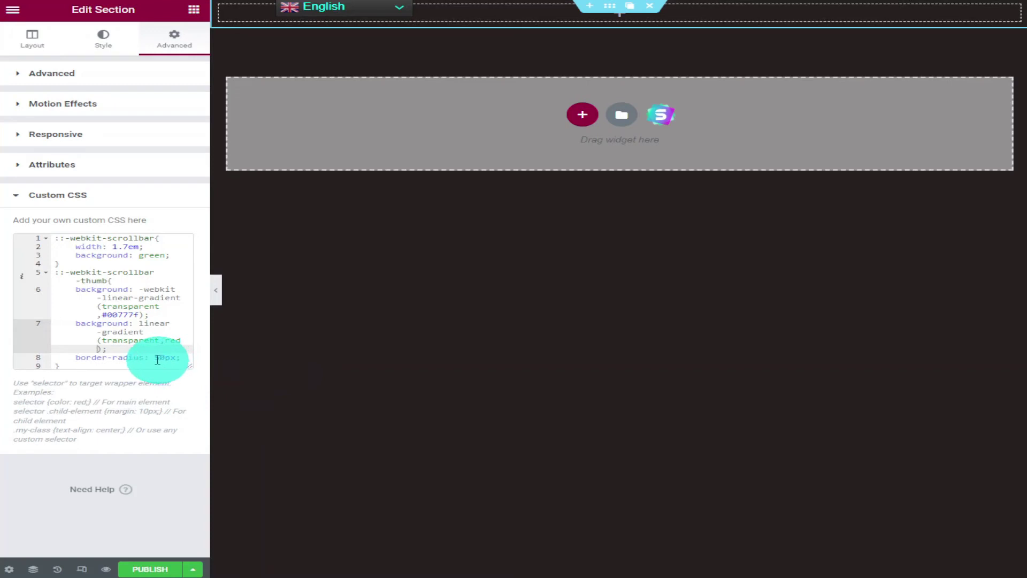
Try a 0px thumb border-radius, then restore it to 50px
{"action": "left_click", "coordinate": [167, 359]}
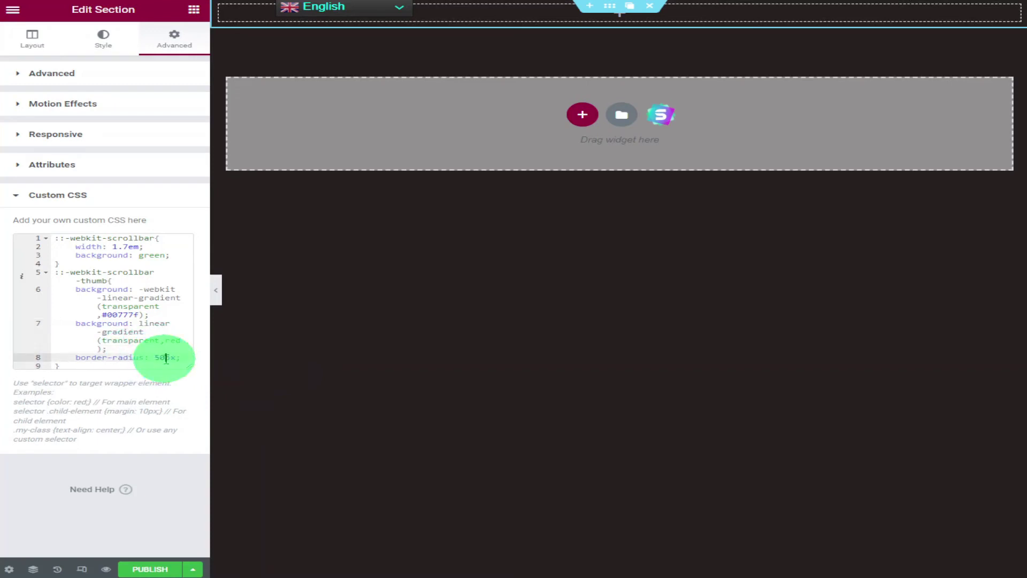
{"action": "left_click_drag", "start_coordinate": [154, 358], "coordinate": [166, 358]}
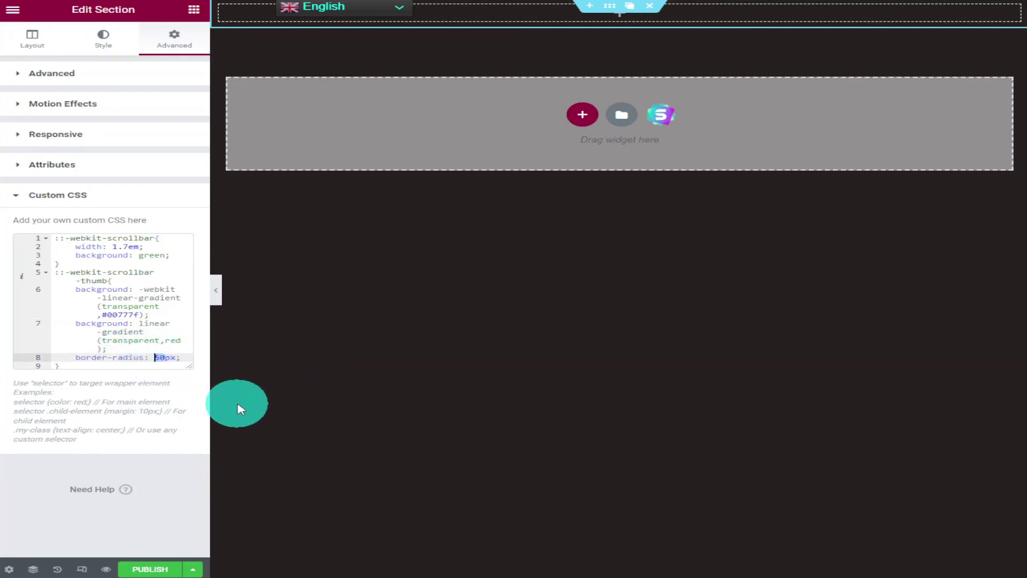
{"action": "type", "text": "0"}
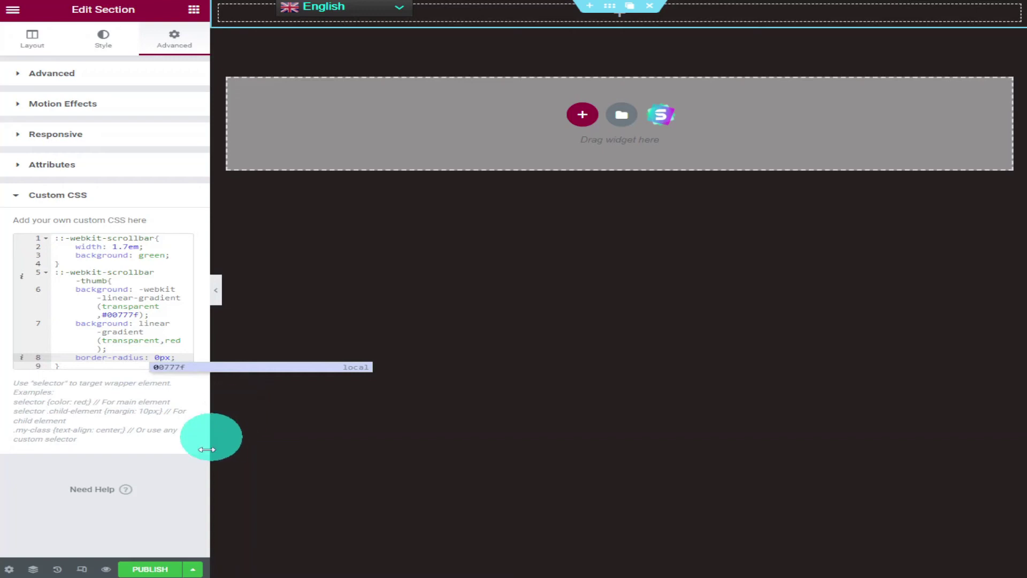
{"action": "left_click", "coordinate": [105, 569]}
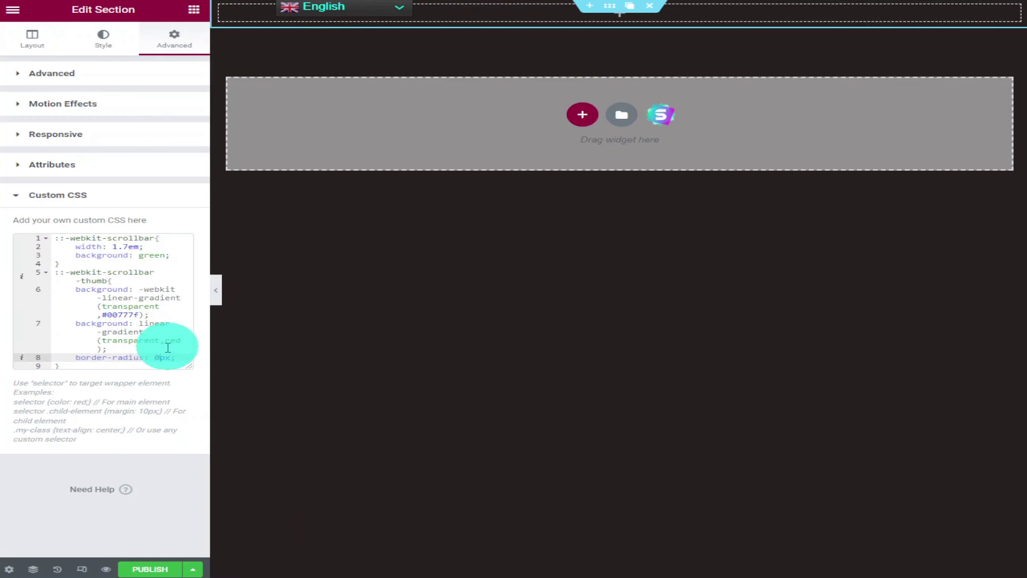
{"action": "left_click", "coordinate": [158, 358]}
{"action": "type", "text": "5"}
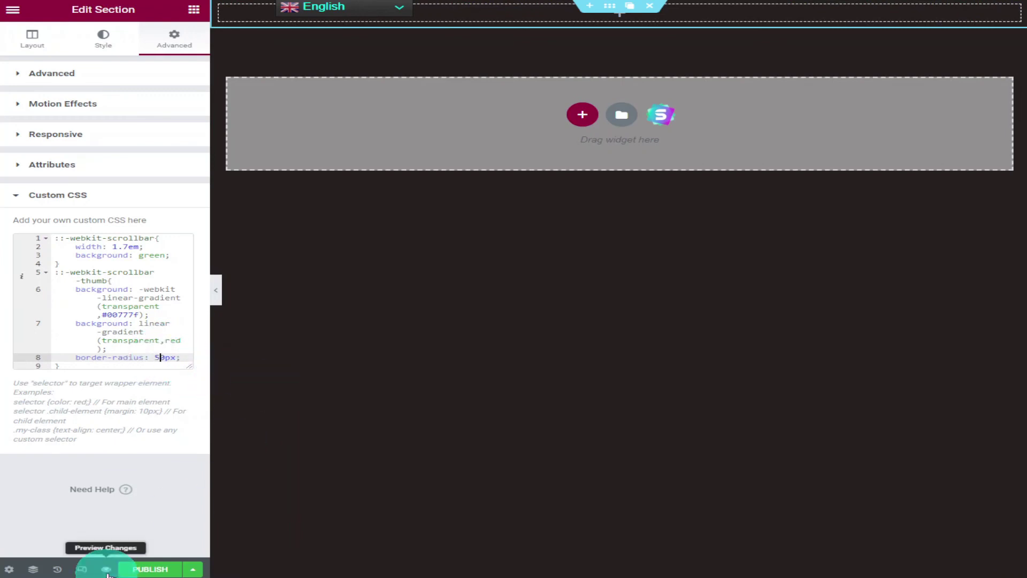
Preview the green-to-red scrollbar, then move to the WordPress Dashboard tab
{"action": "left_click", "coordinate": [127, 569]}
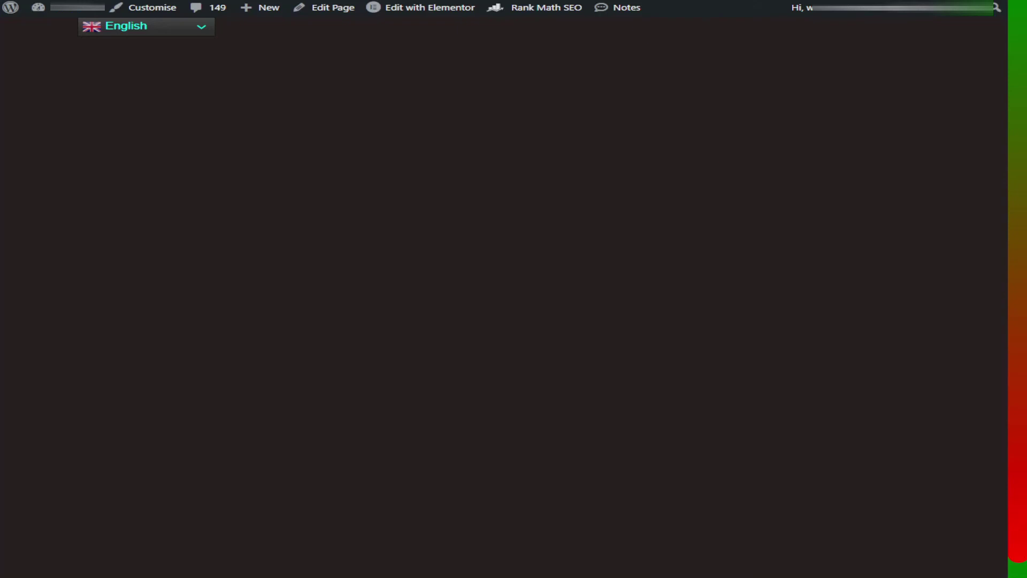
{"action": "key", "text": "ctrl+Tab"}
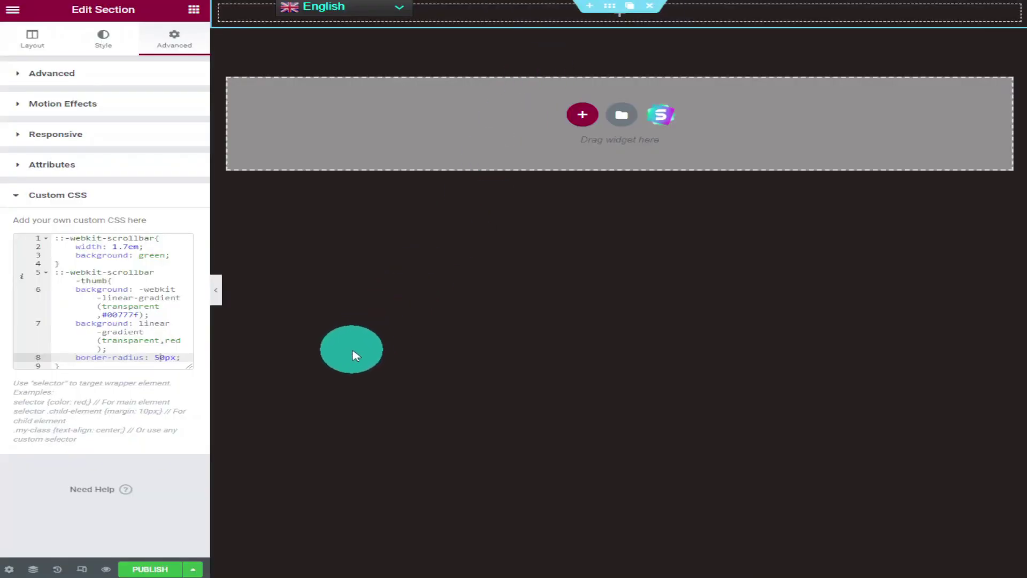
{"action": "key", "text": "ctrl+Tab"}
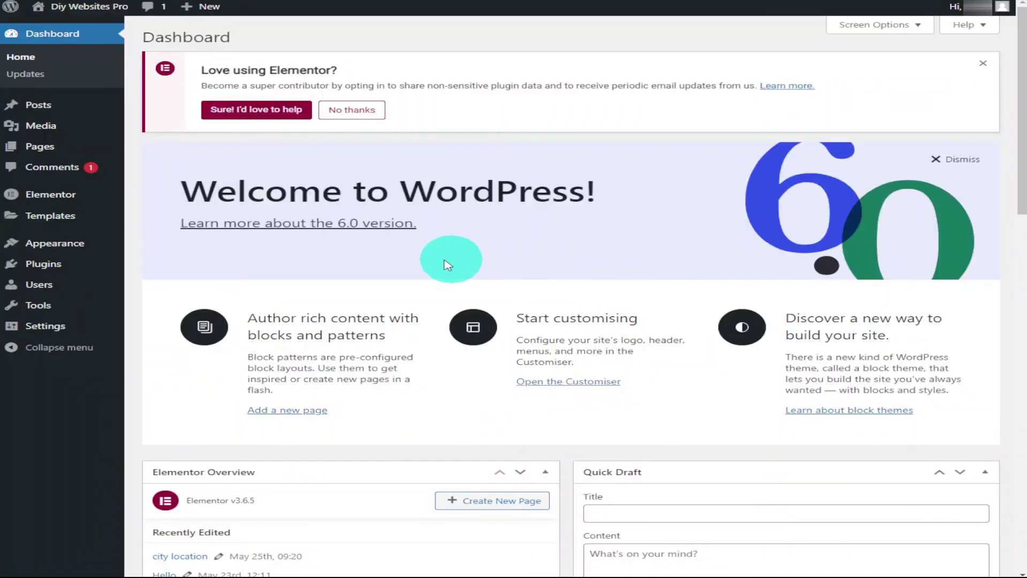
{"action": "mouse_move", "coordinate": [55, 243]}
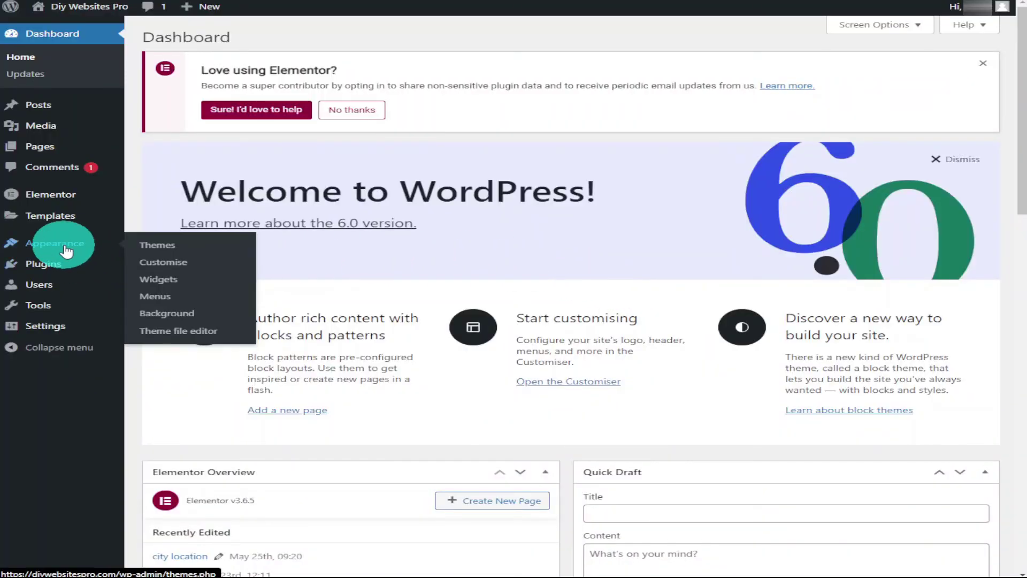
Open Appearance > Customise for the Twenty Twenty theme
{"action": "left_click", "coordinate": [66, 244]}
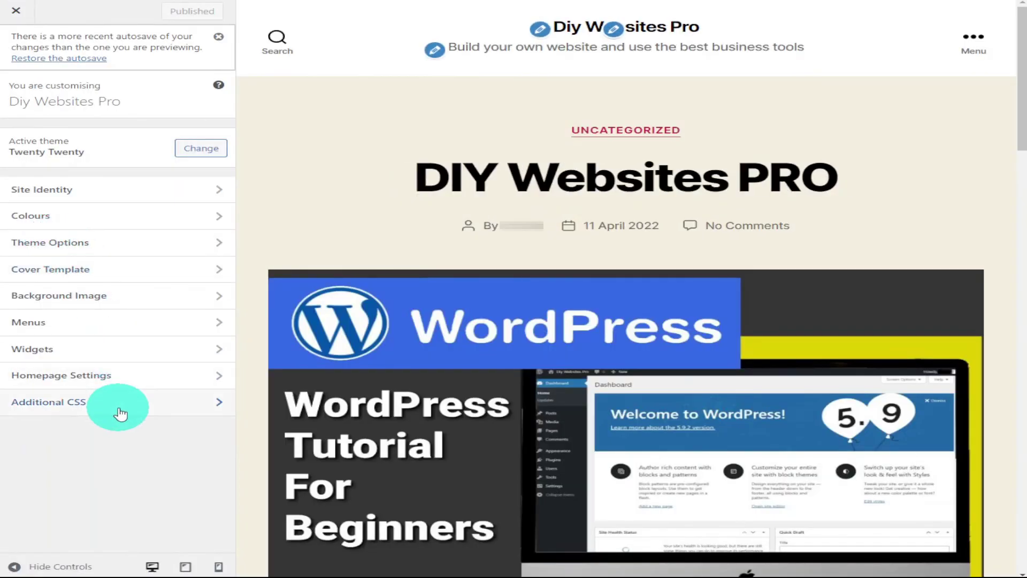
Paste the webkit scrollbar and gradient-thumb CSS into the Customizer's Additional CSS
{"action": "left_click", "coordinate": [120, 408]}
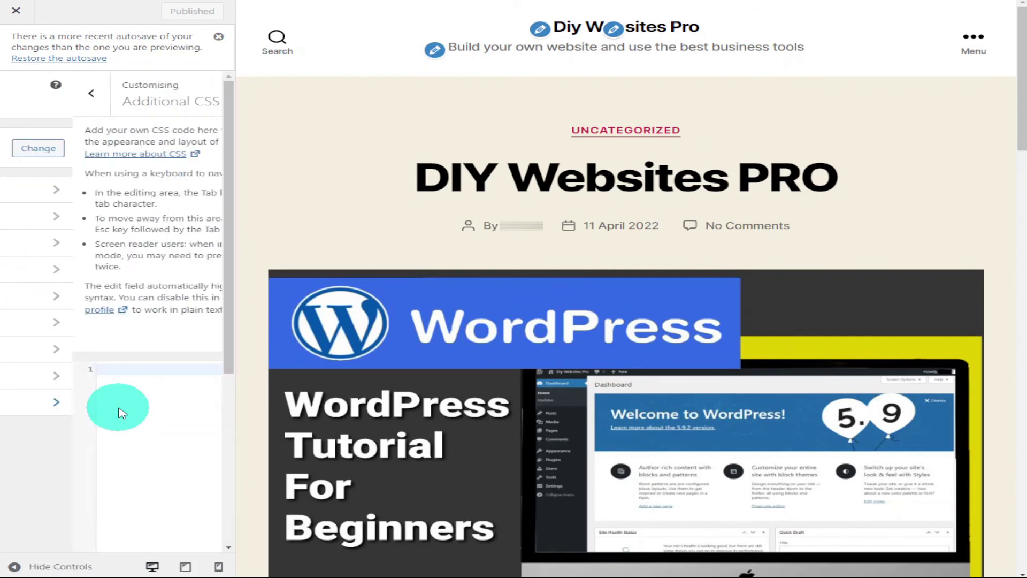
{"action": "right_click", "coordinate": [92, 370]}
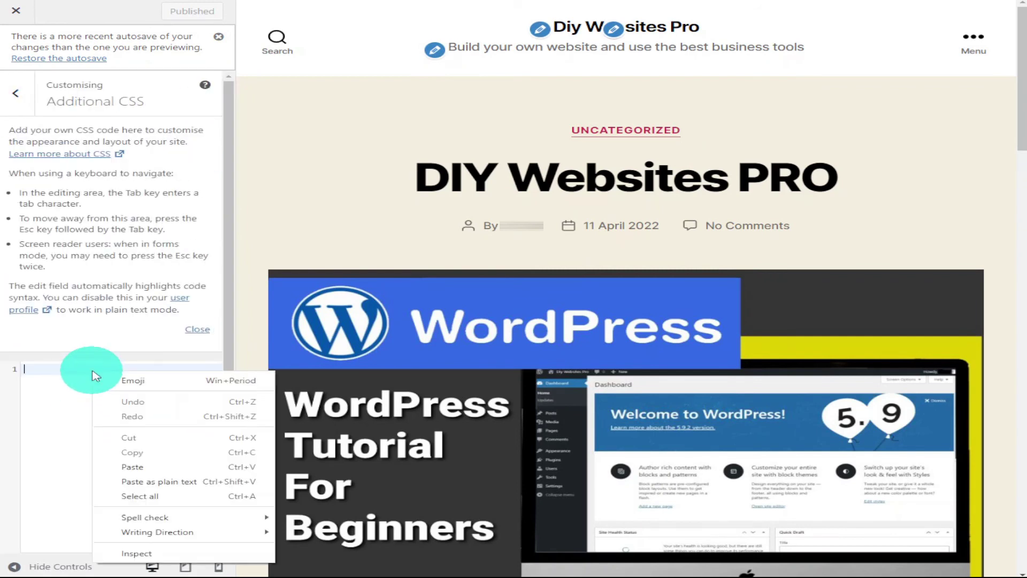
{"action": "left_click", "coordinate": [154, 466]}
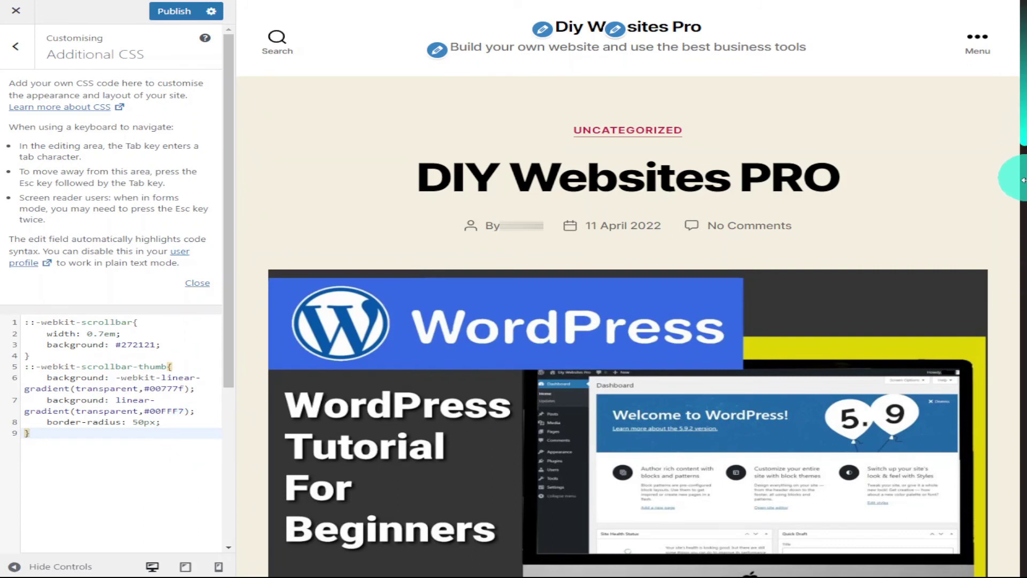
{"action": "mouse_move", "coordinate": [1013, 139]}
{"action": "left_mouse_down"}
{"action": "mouse_move", "coordinate": [1020, 502]}
{"action": "mouse_move", "coordinate": [1015, 128]}
{"action": "left_mouse_up"}
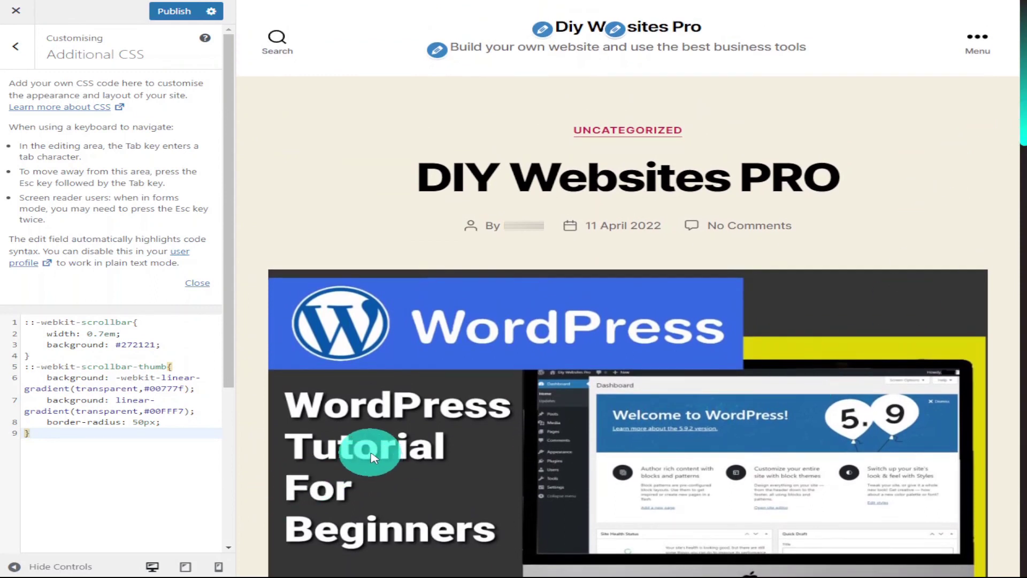
Publish the Additional CSS changes and close the Customizer
{"action": "left_click", "coordinate": [169, 11]}
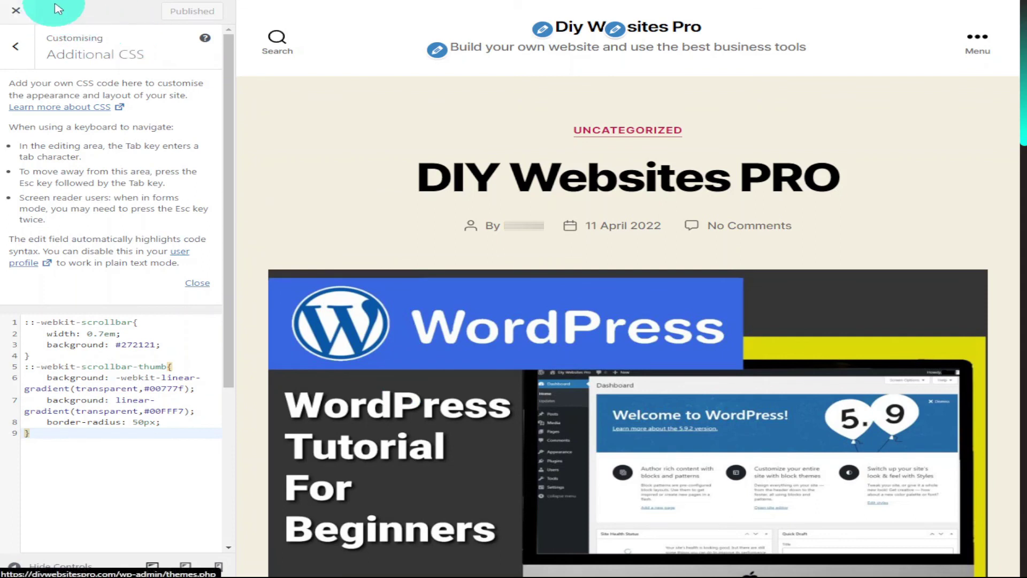
{"action": "left_click", "coordinate": [16, 11]}
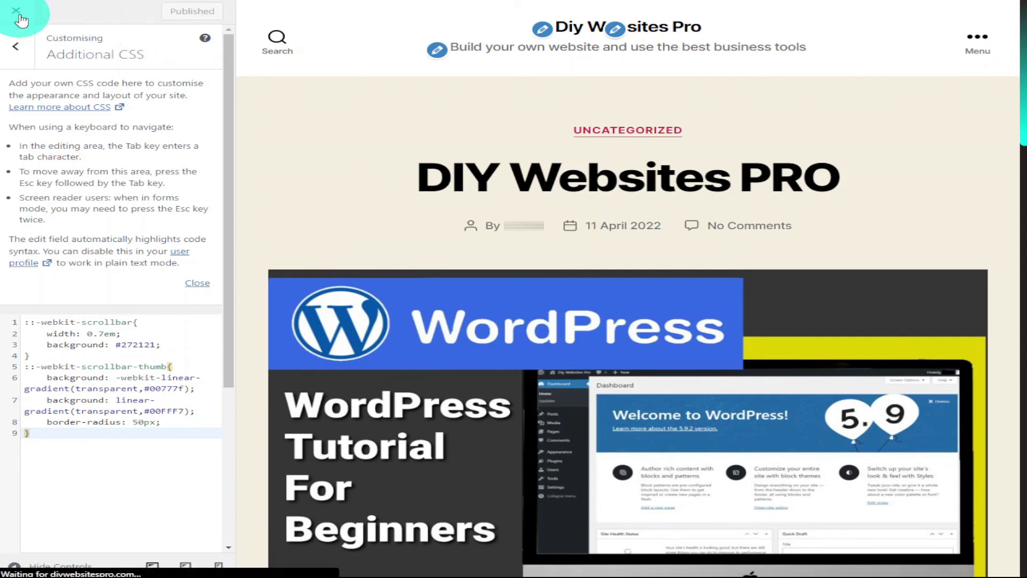